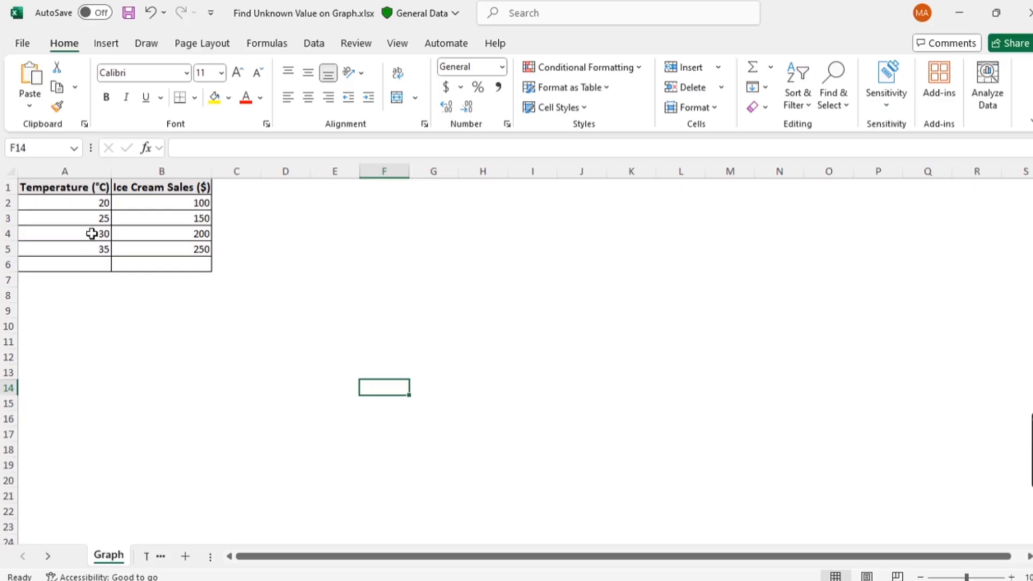
- Insert a markers-only scatter chart from the temperature and ice cream sales data in A1:B5
drag(86, 187, 151, 248)
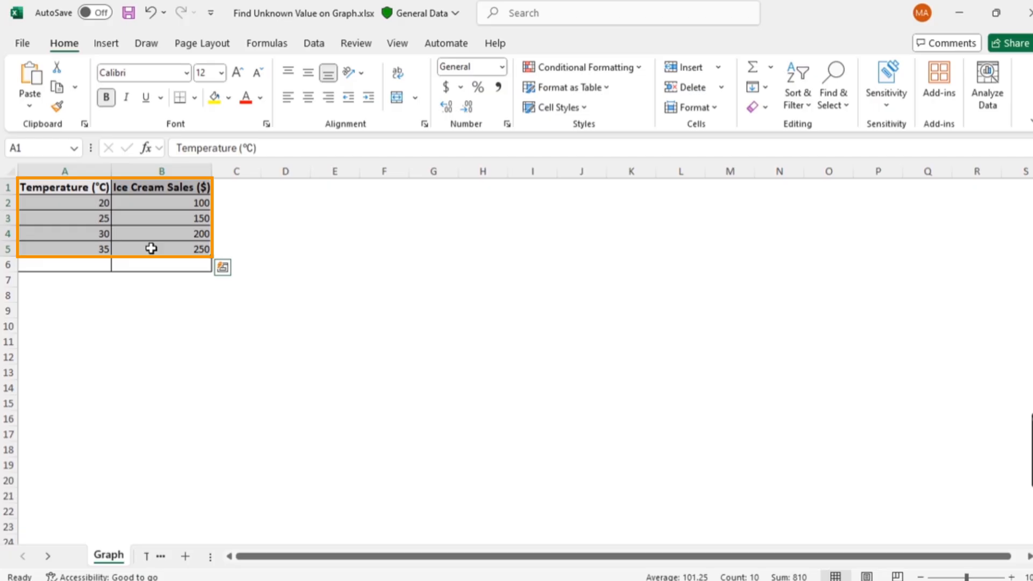
click(104, 46)
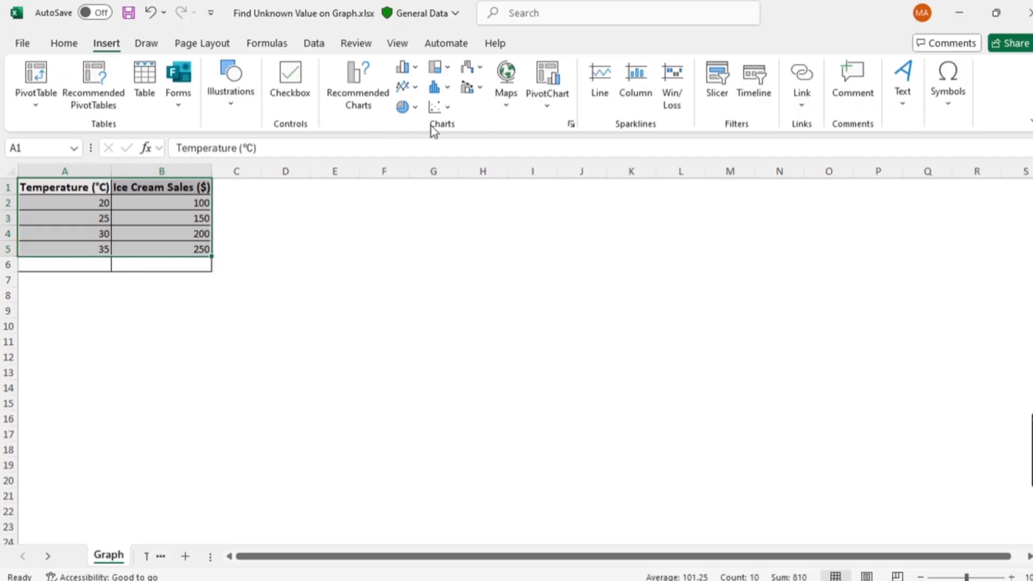
click(445, 107)
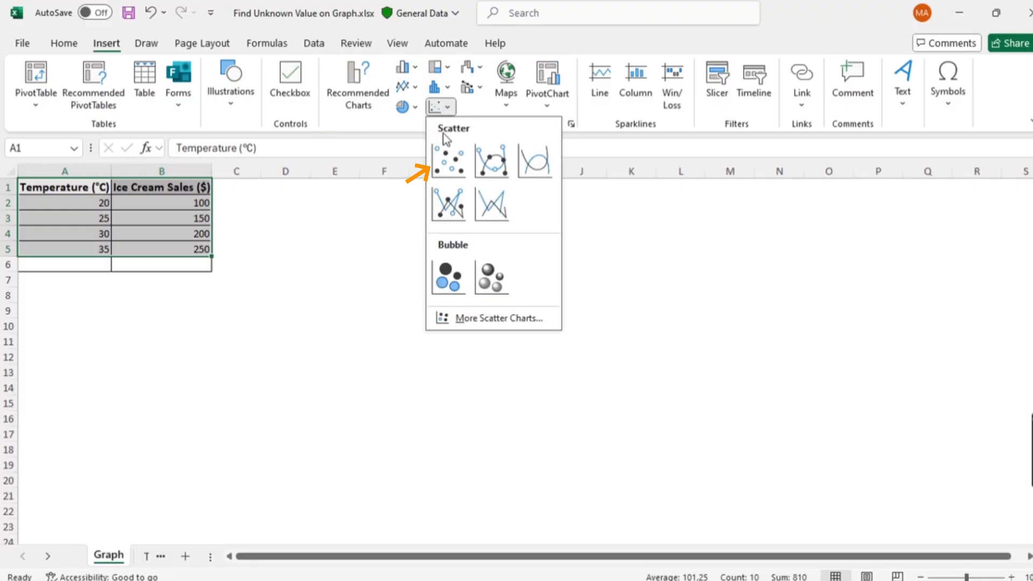
click(445, 158)
click(308, 374)
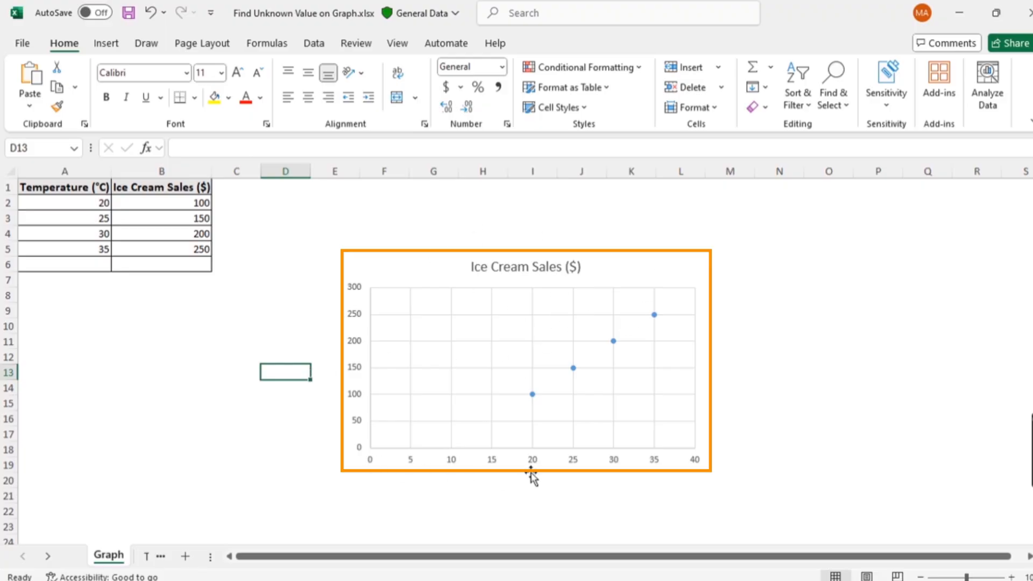
click(759, 430)
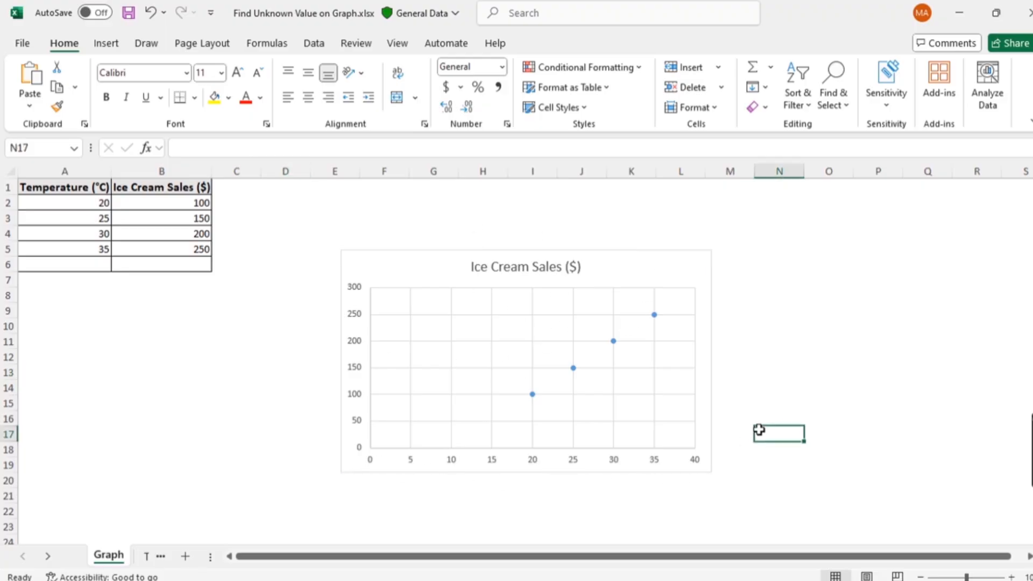
- Add a trendline to the Ice Cream Sales scatter chart
click(633, 362)
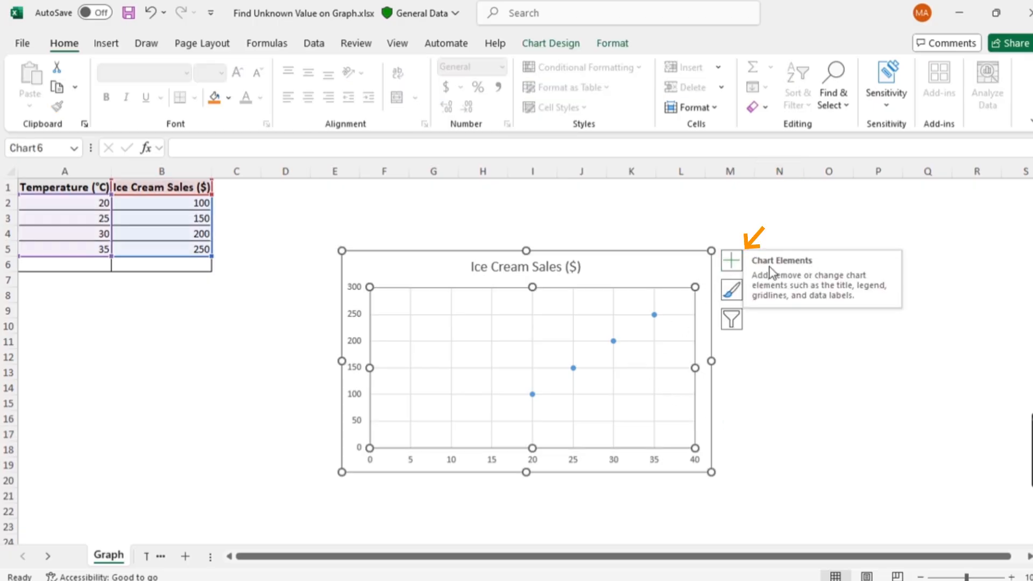
click(731, 262)
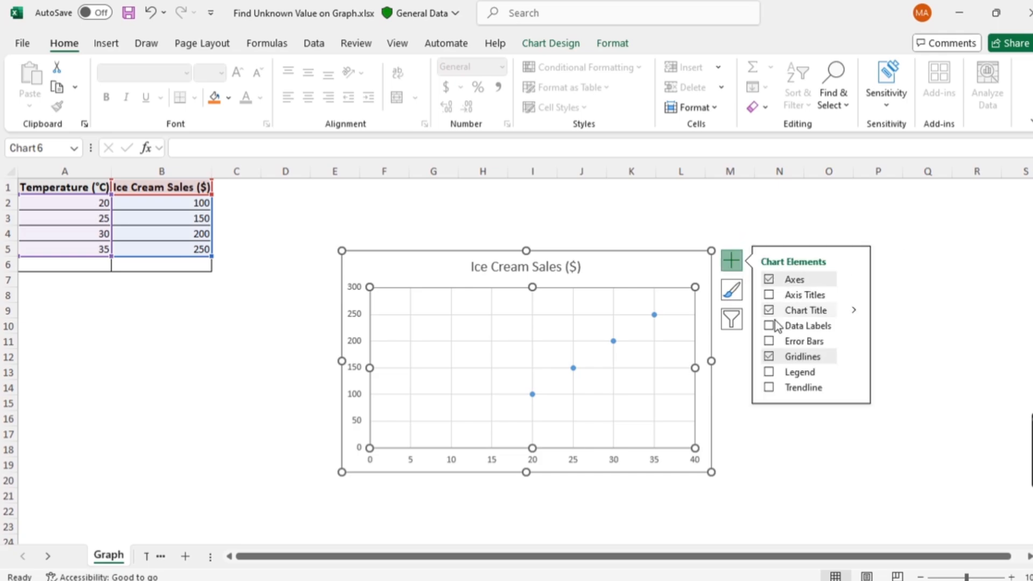
click(768, 388)
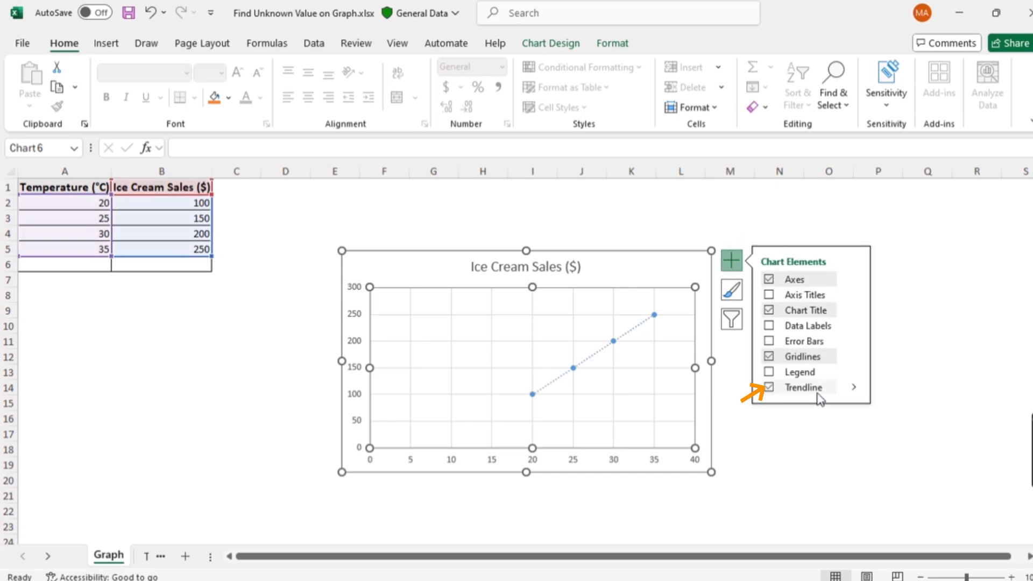
click(783, 447)
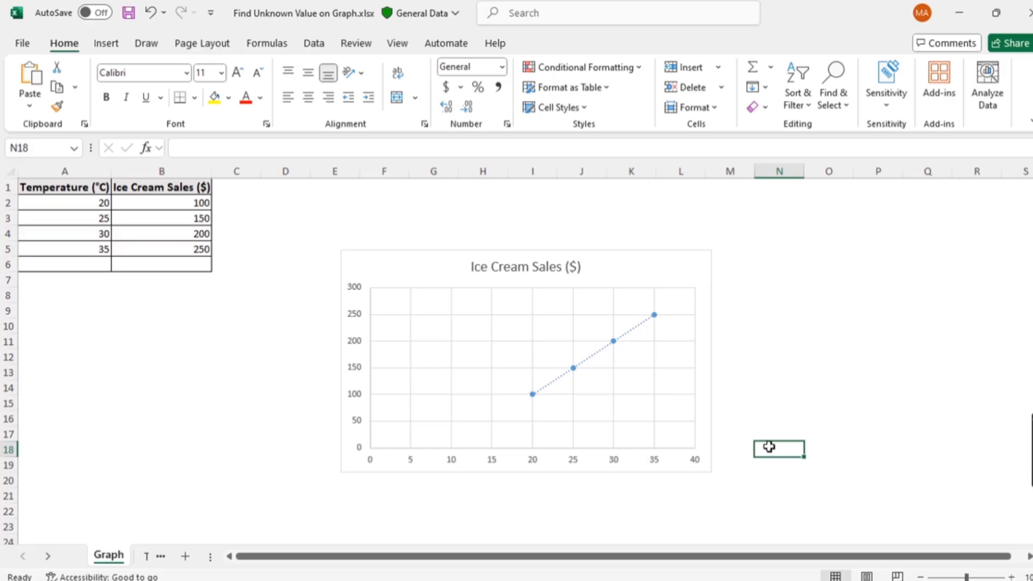
- Display the linear trendline's equation on the chart through its formatting options
click(588, 360)
double_click(588, 359)
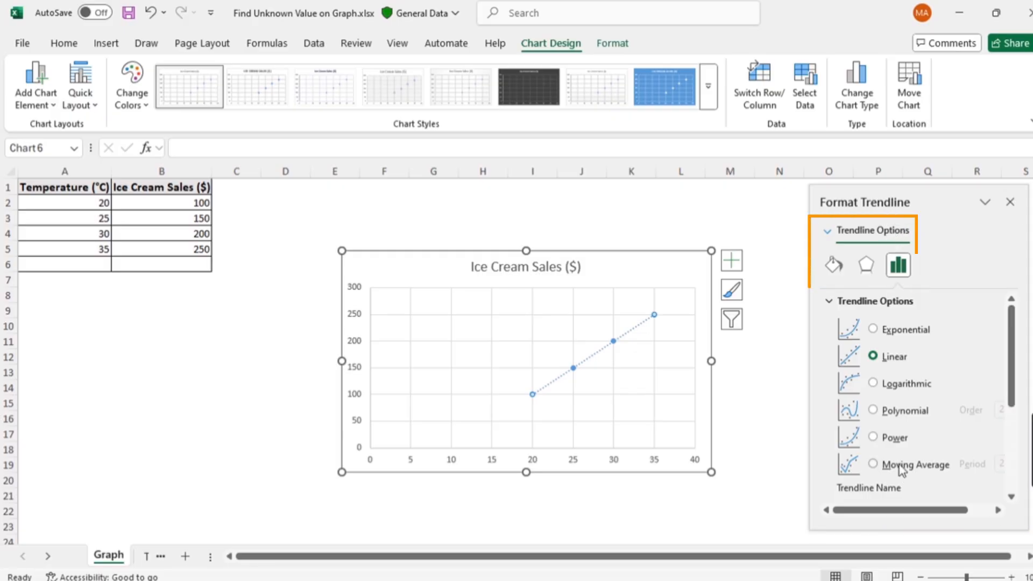
scroll(899, 464, down, 3)
scroll(899, 464, down, 2)
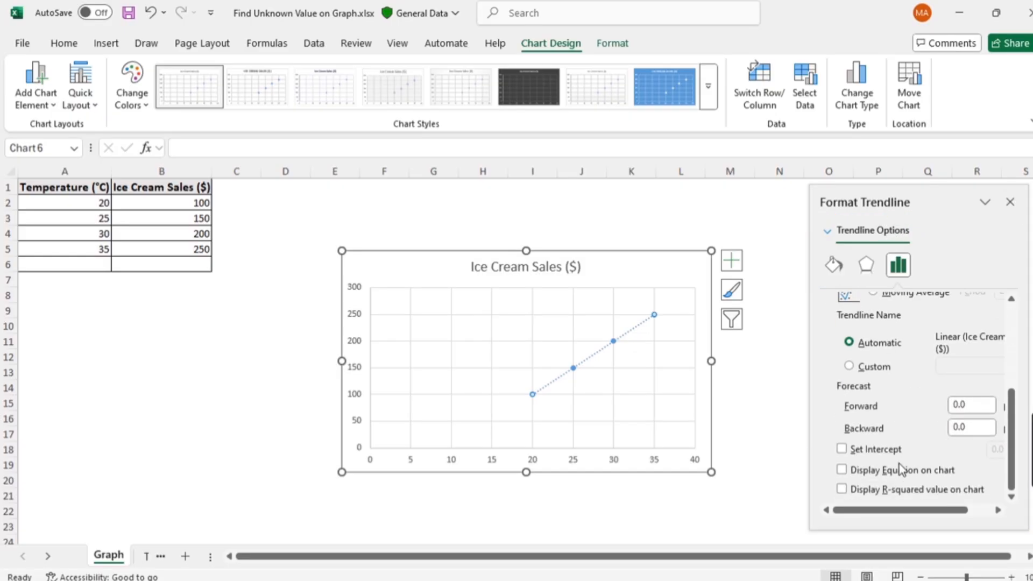
click(843, 469)
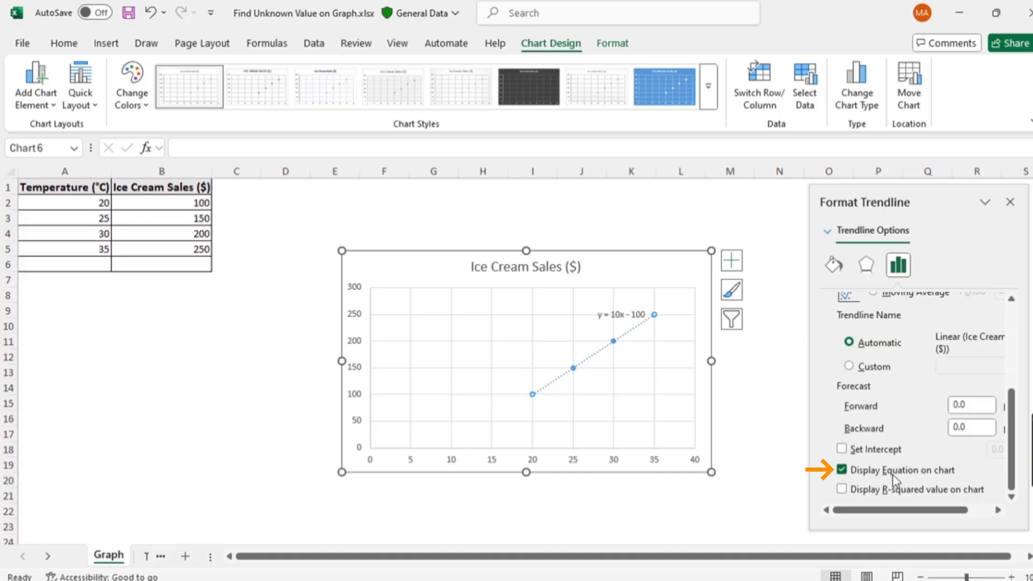
click(764, 403)
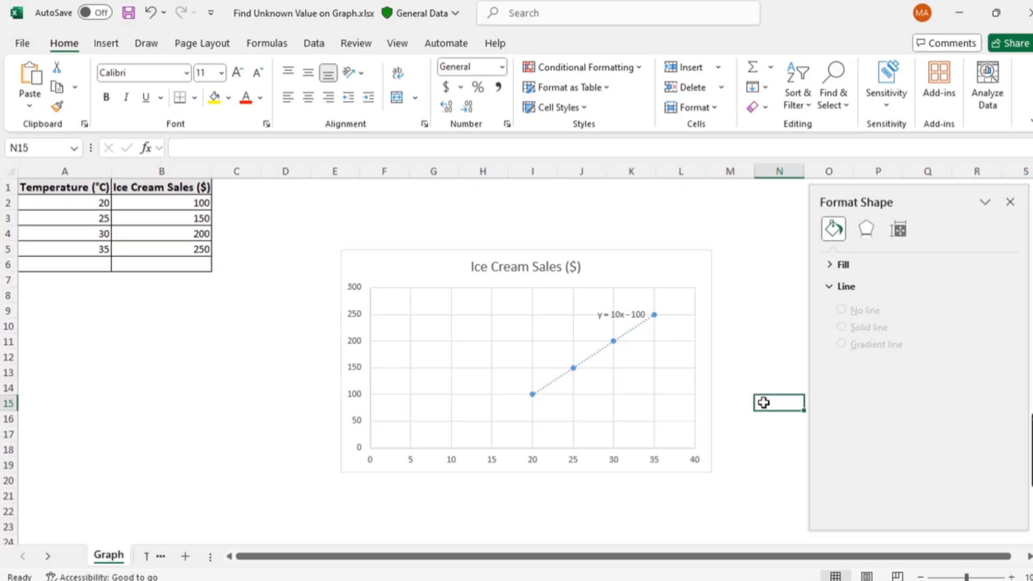
- Move the trendline equation label off the plot area to just beside the chart title
click(603, 314)
drag(617, 306, 638, 263)
click(690, 225)
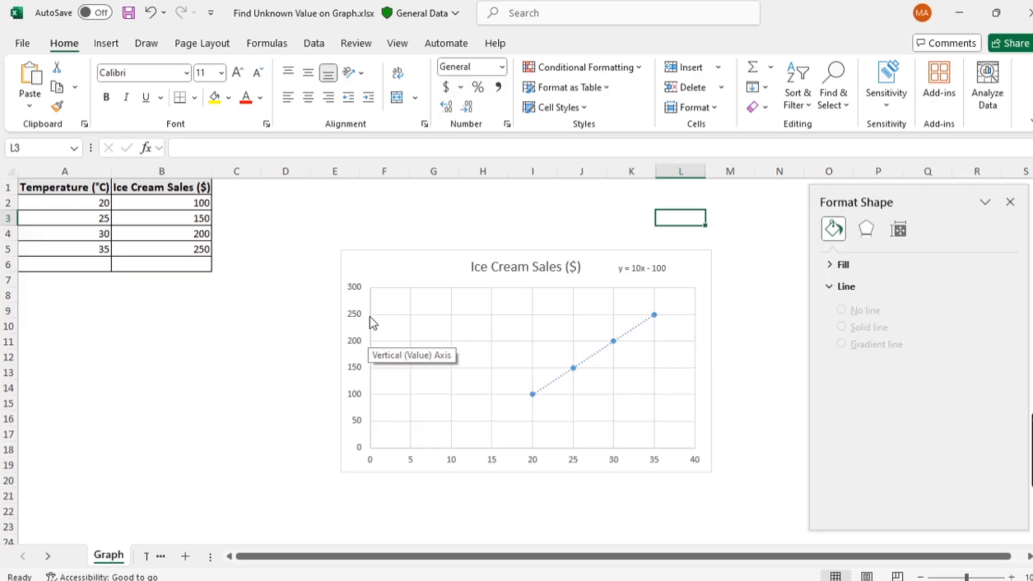
click(214, 425)
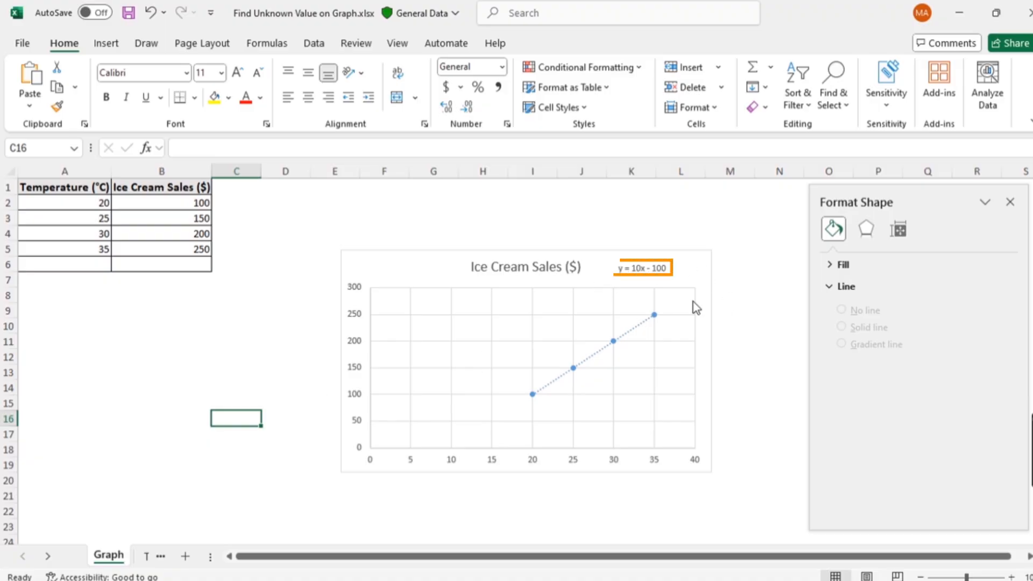
click(162, 339)
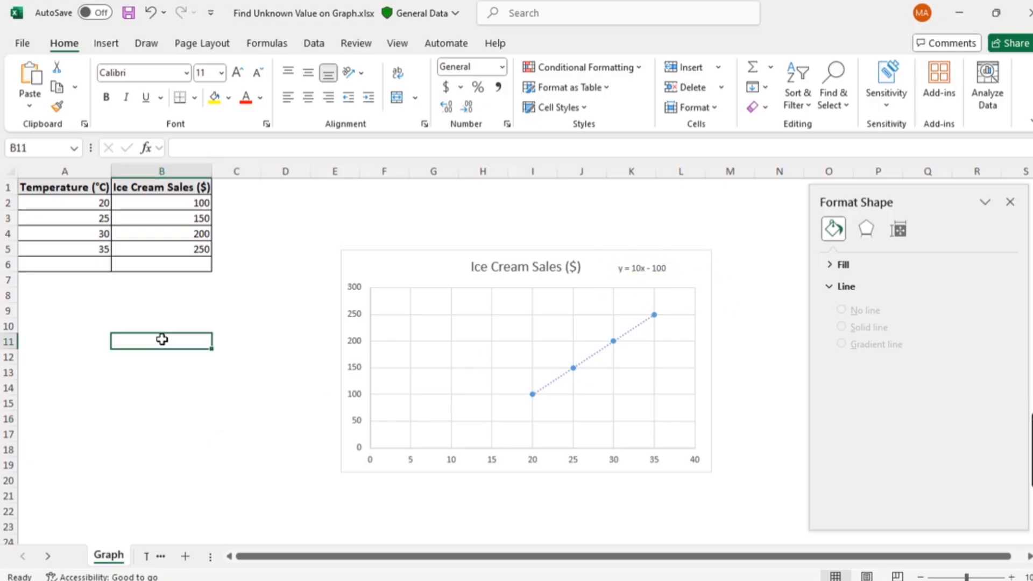
- Enter 32 as the new temperature in cell A6
click(70, 267)
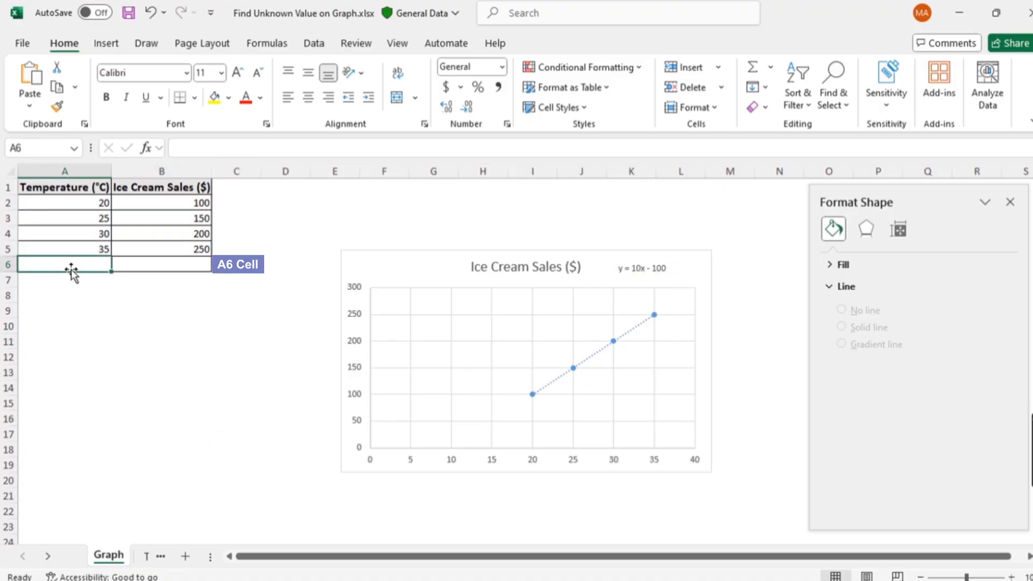
text(32)
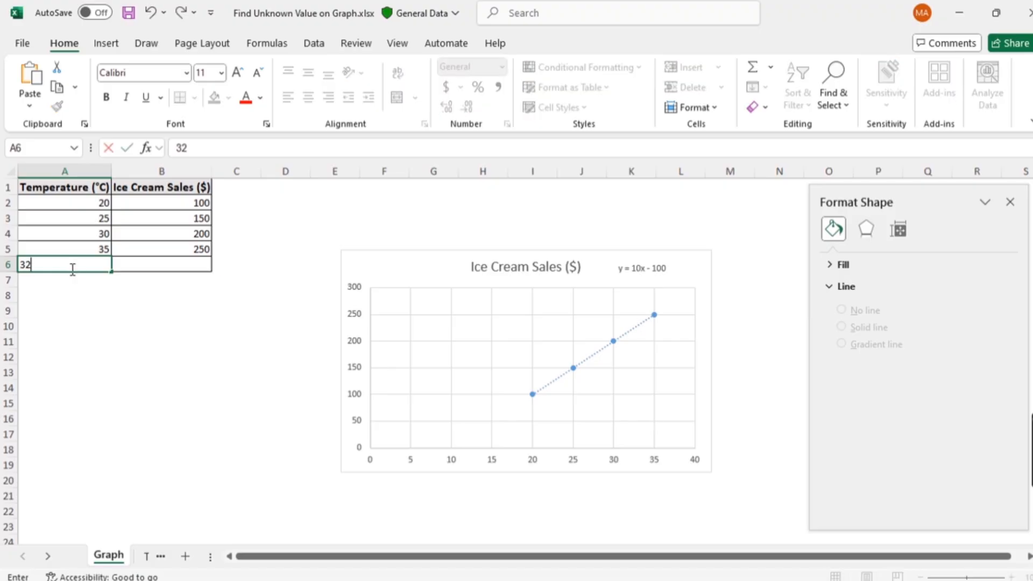
key(Return)
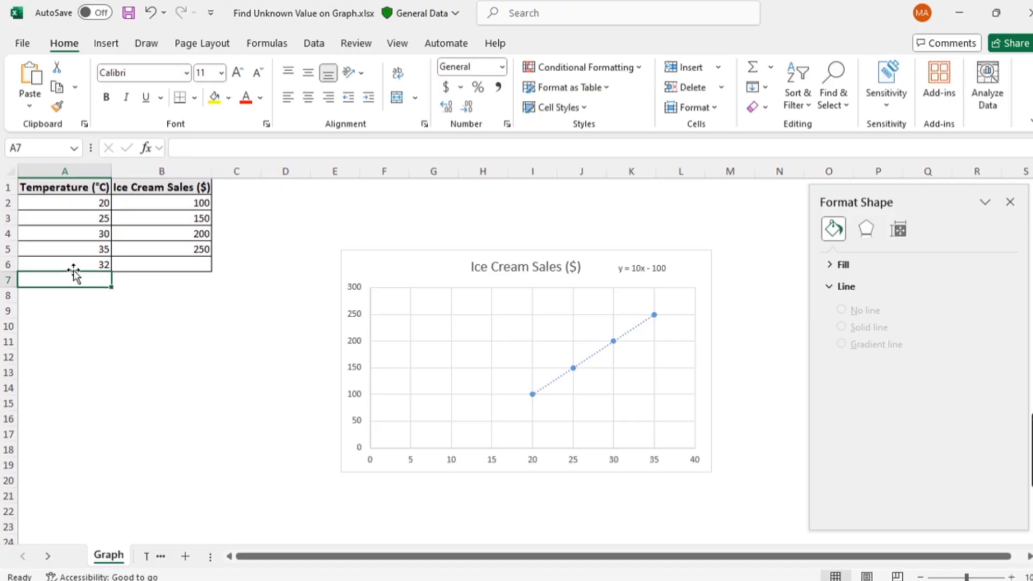
- Calculate the sales for the new temperature in B6 from the trendline equation with the formula =(10*A6)-100
click(124, 264)
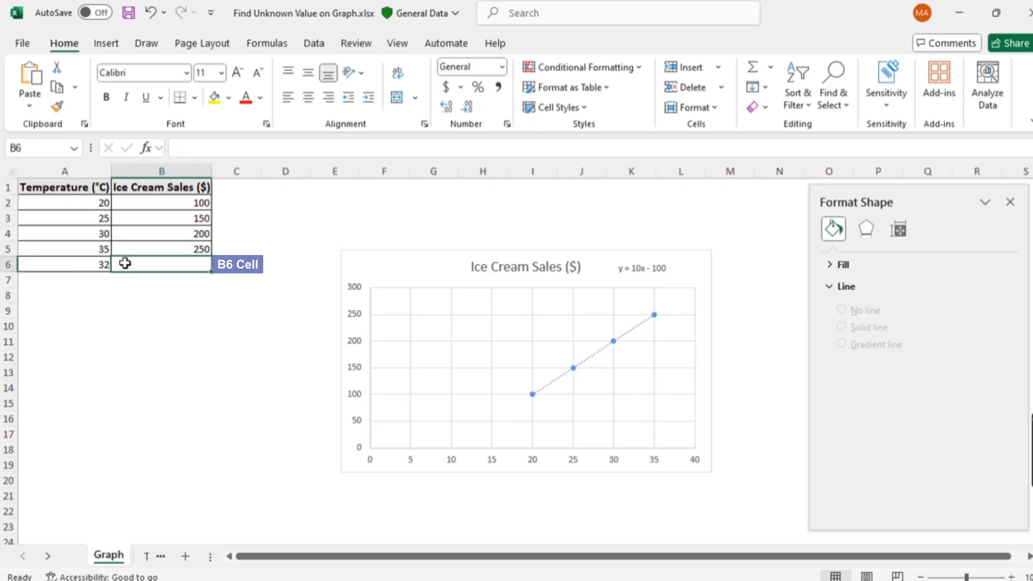
text(=)
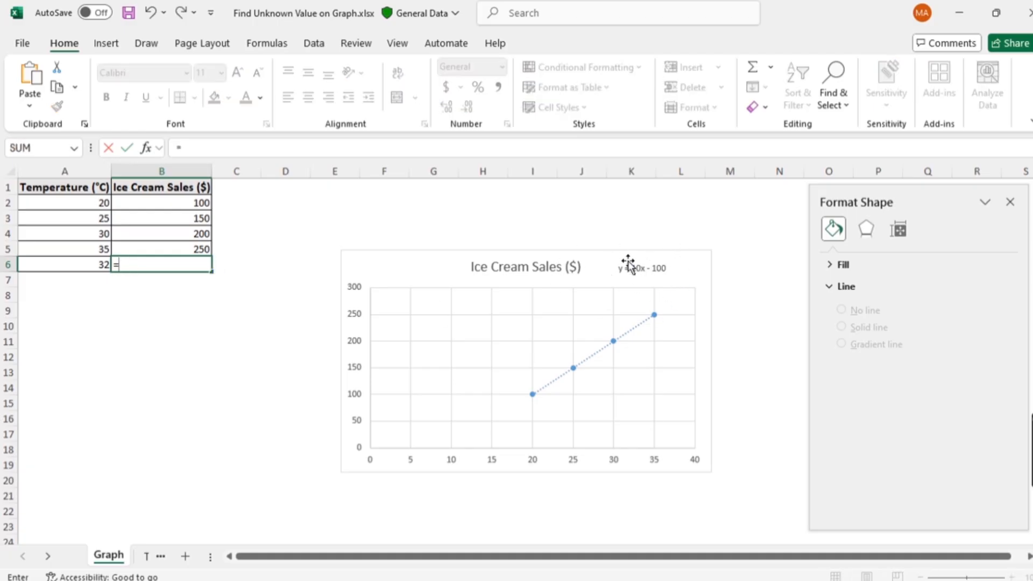
text((10*)
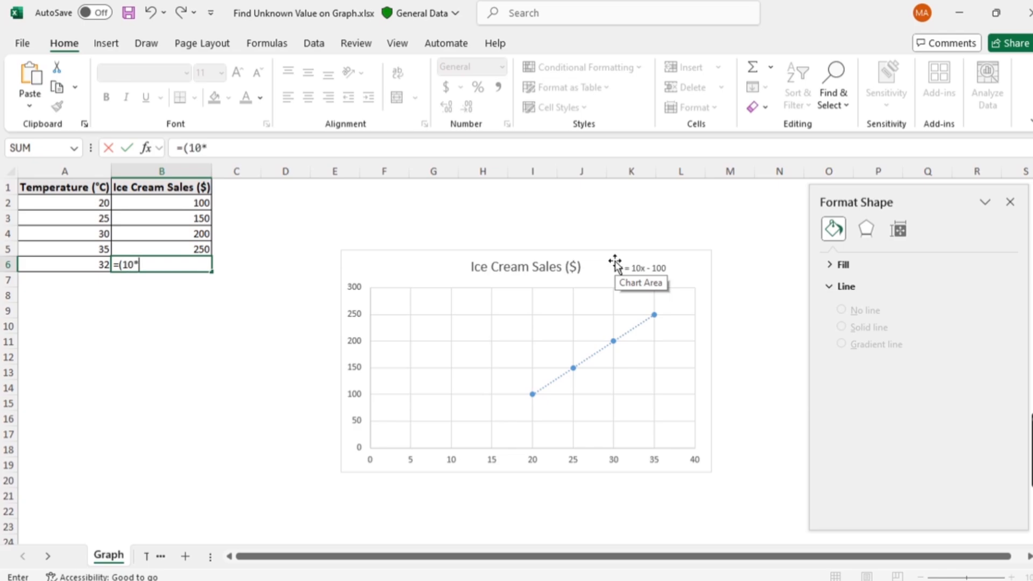
click(74, 263)
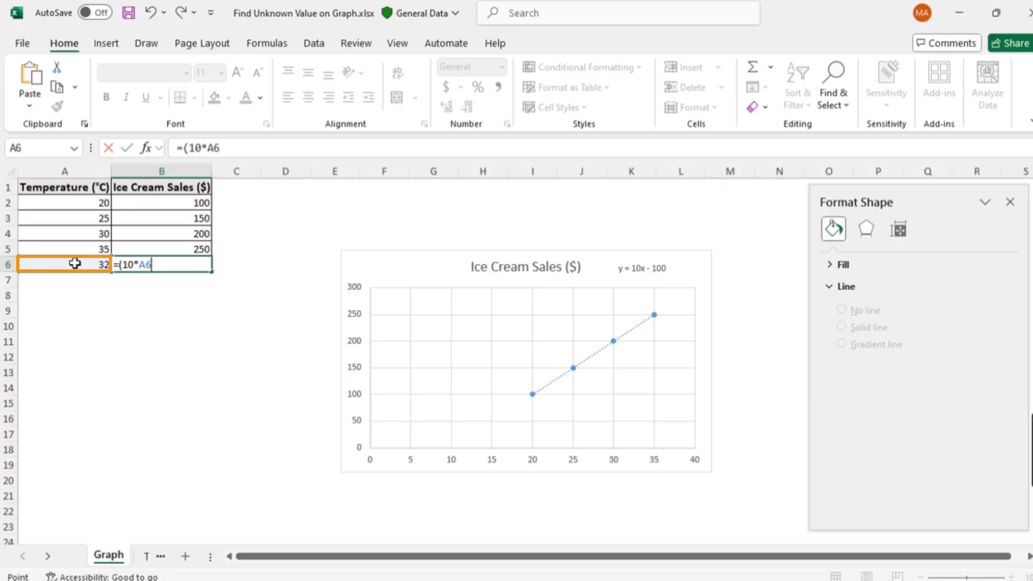
text()-100)
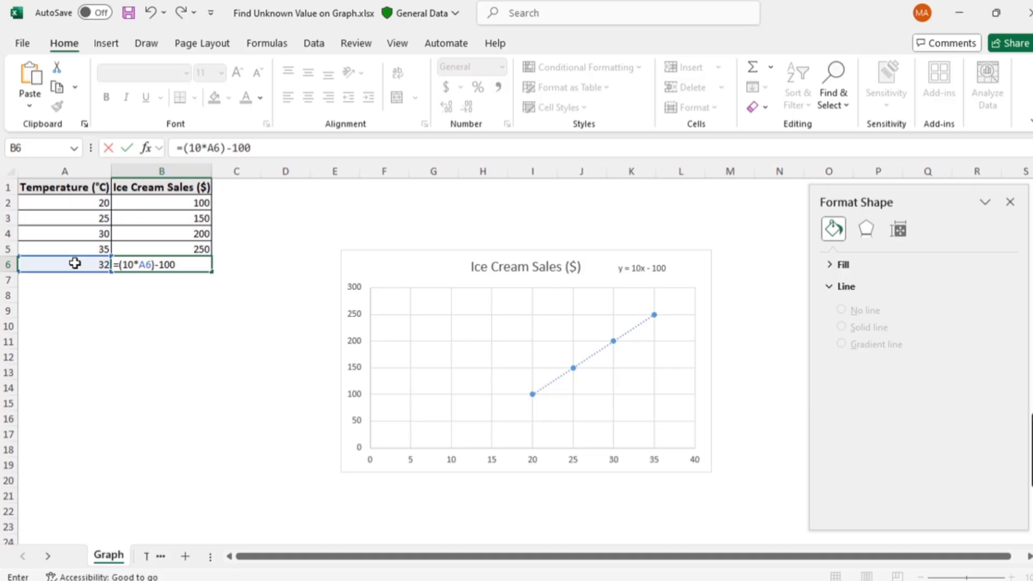
key(Return)
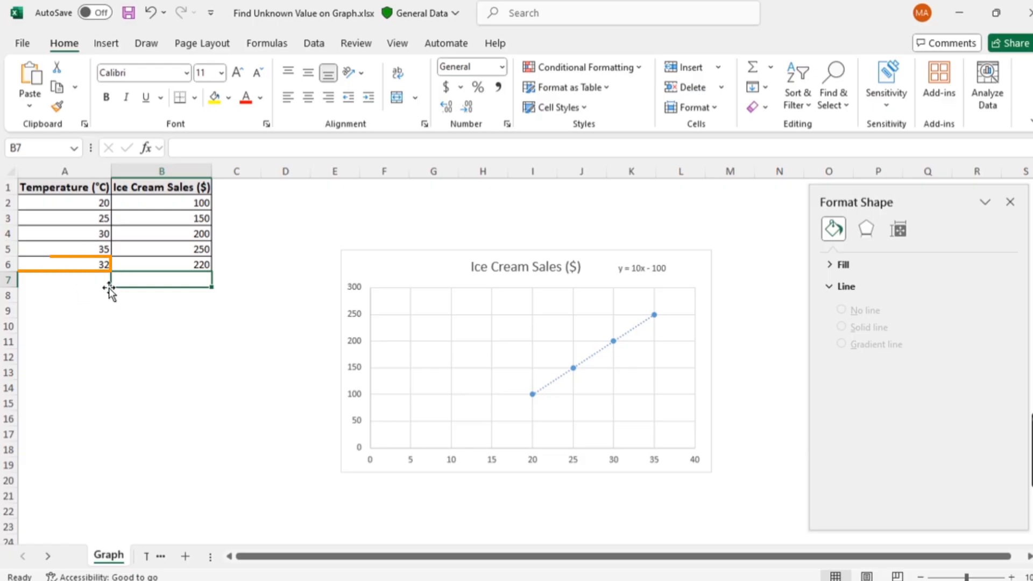
click(203, 391)
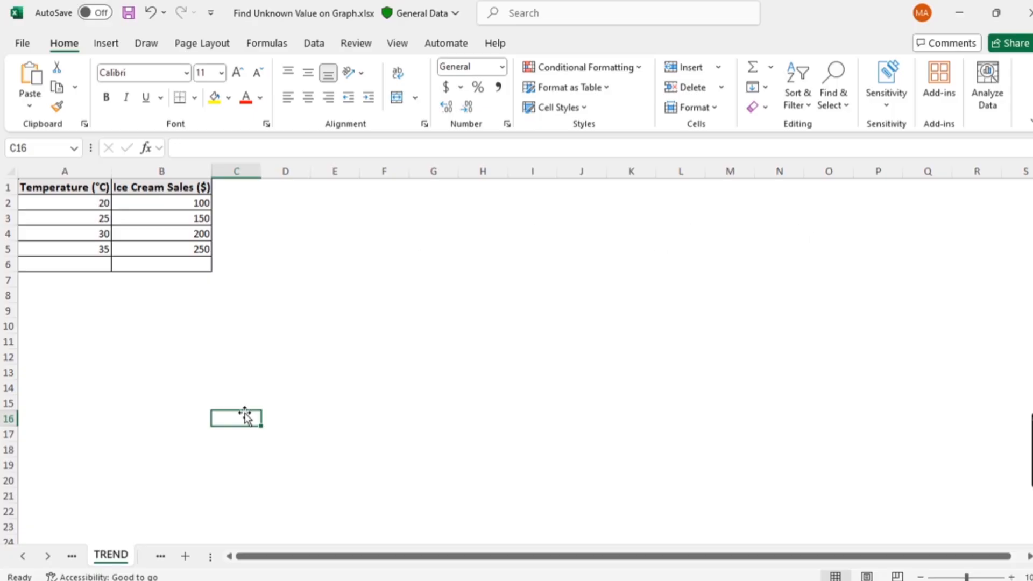
- Enter 32 as the new temperature in cell A6 of the TREND sheet
click(54, 266)
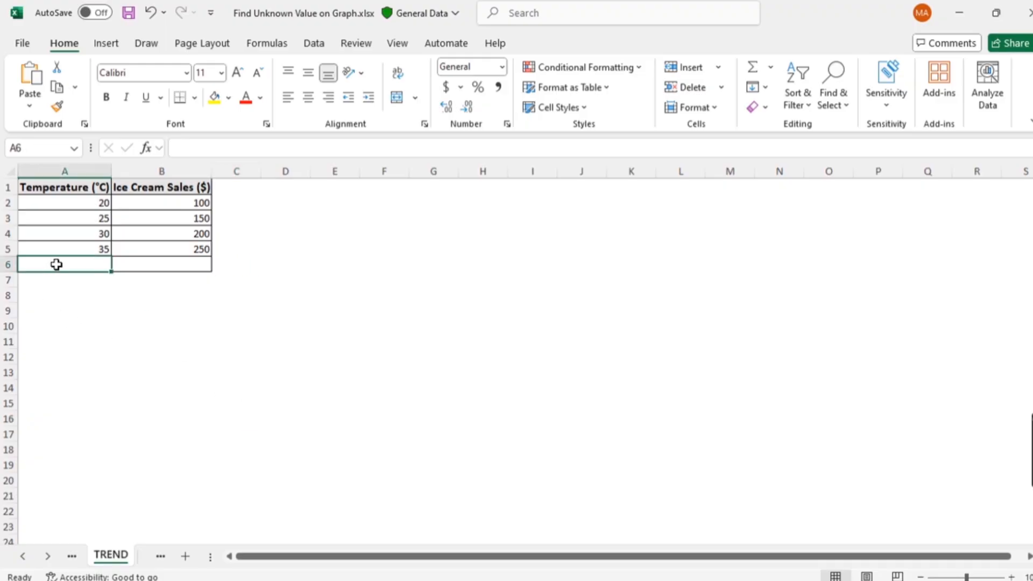
text(32)
key(Return)
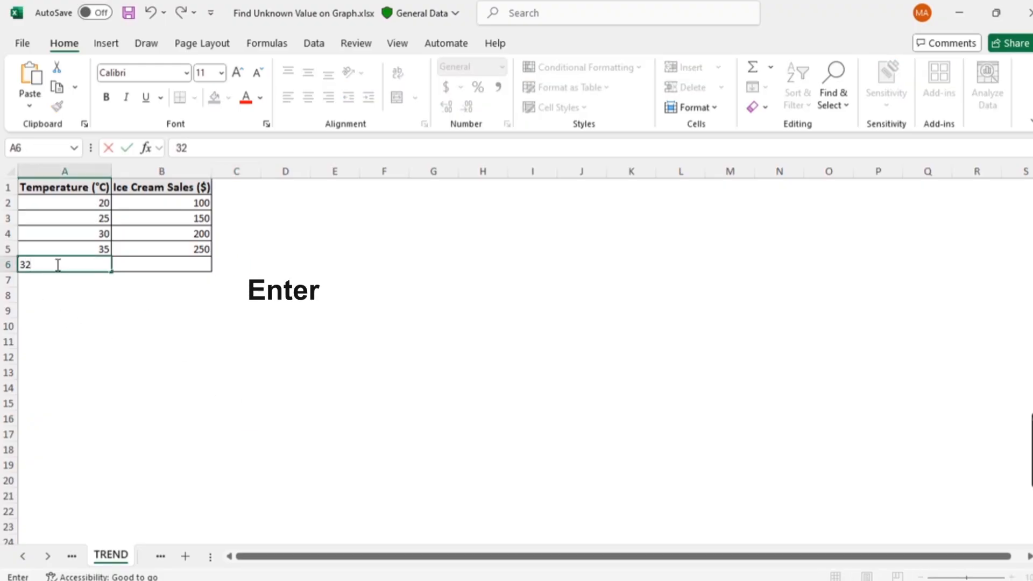
- Predict the sales in B6 with the formula =TREND(B2:B5,A2:A5,A6)
click(140, 264)
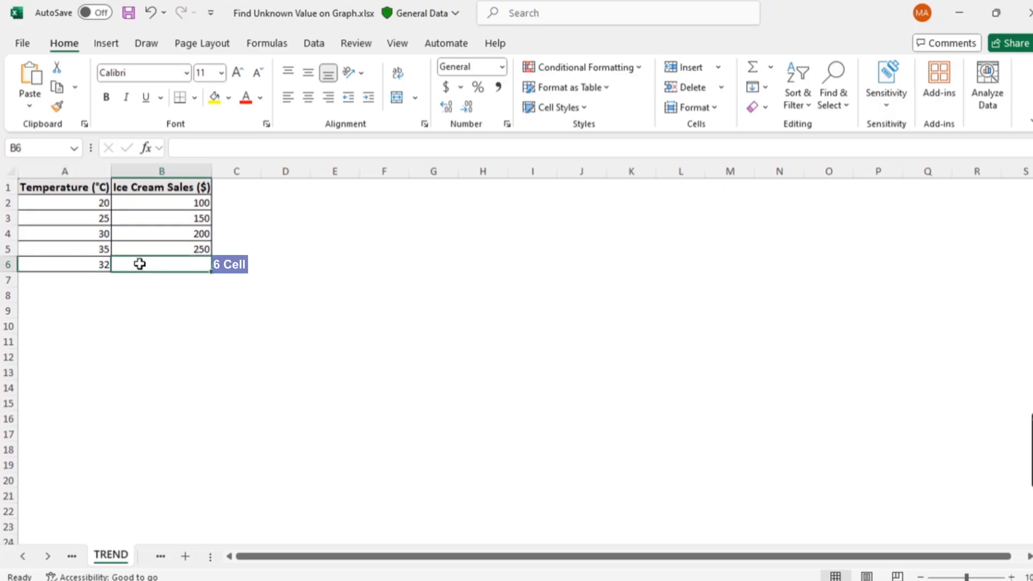
text(=tre)
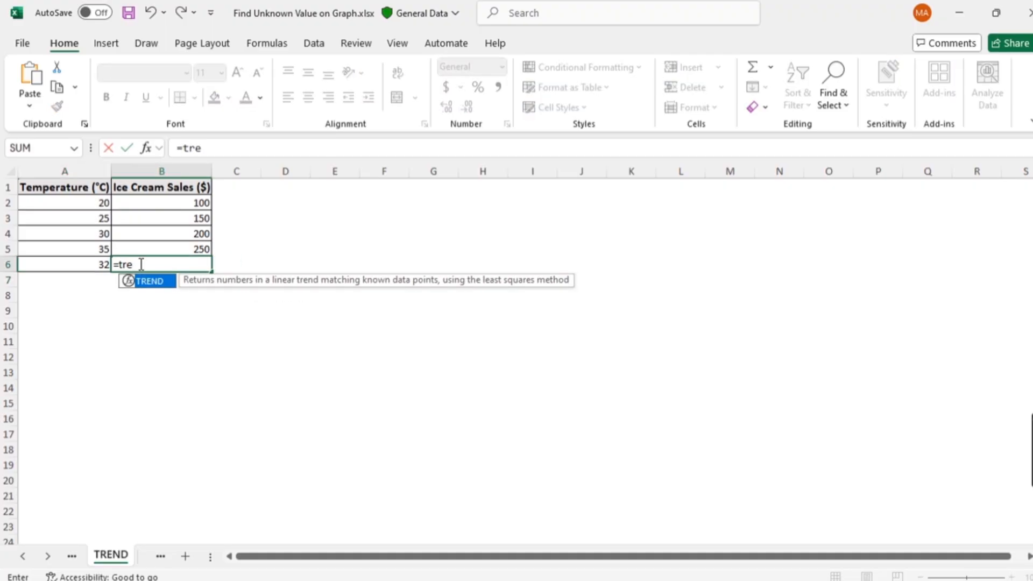
key(Tab)
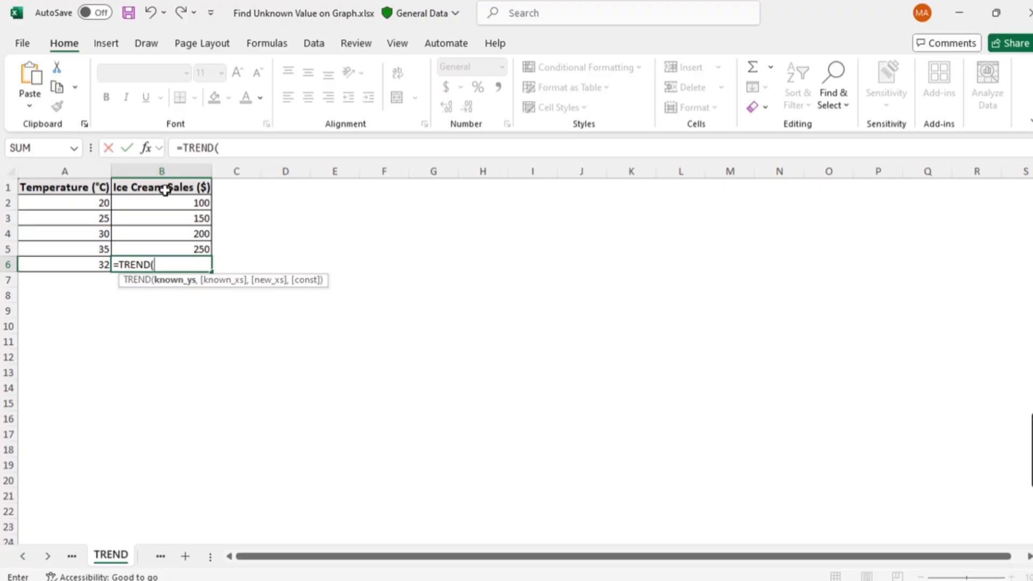
drag(163, 201, 177, 249)
text(,)
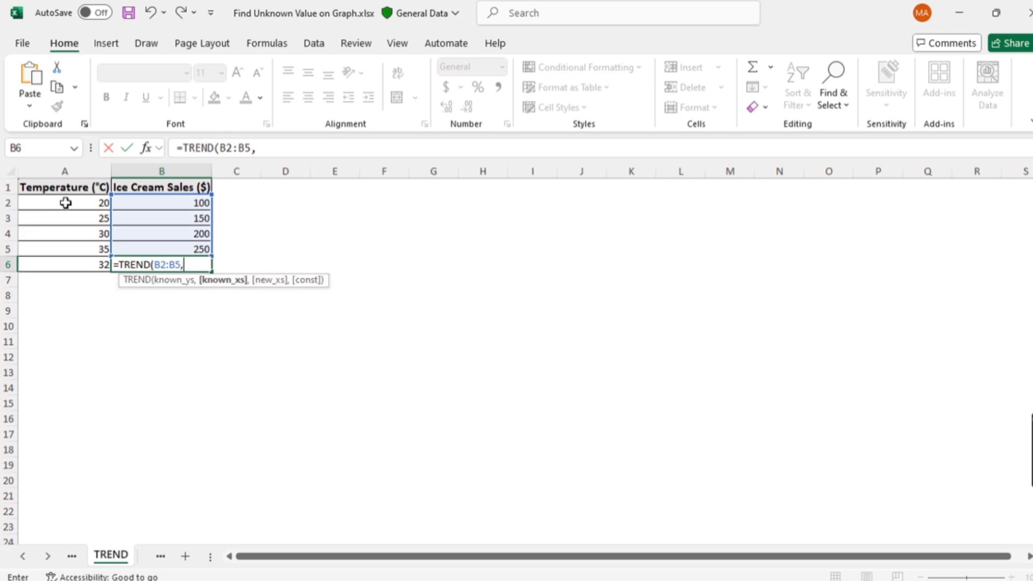
drag(65, 203, 73, 247)
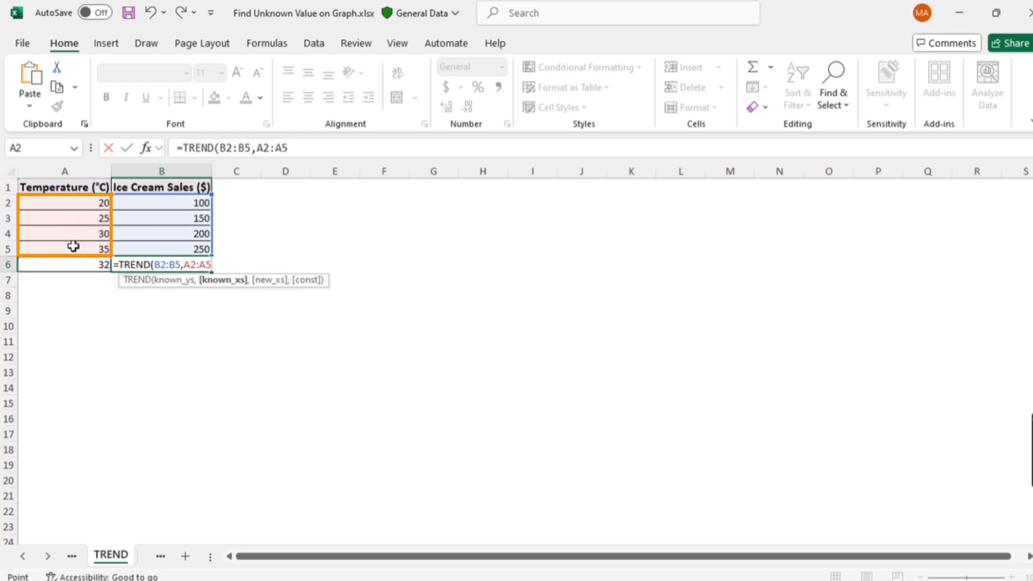
text(,)
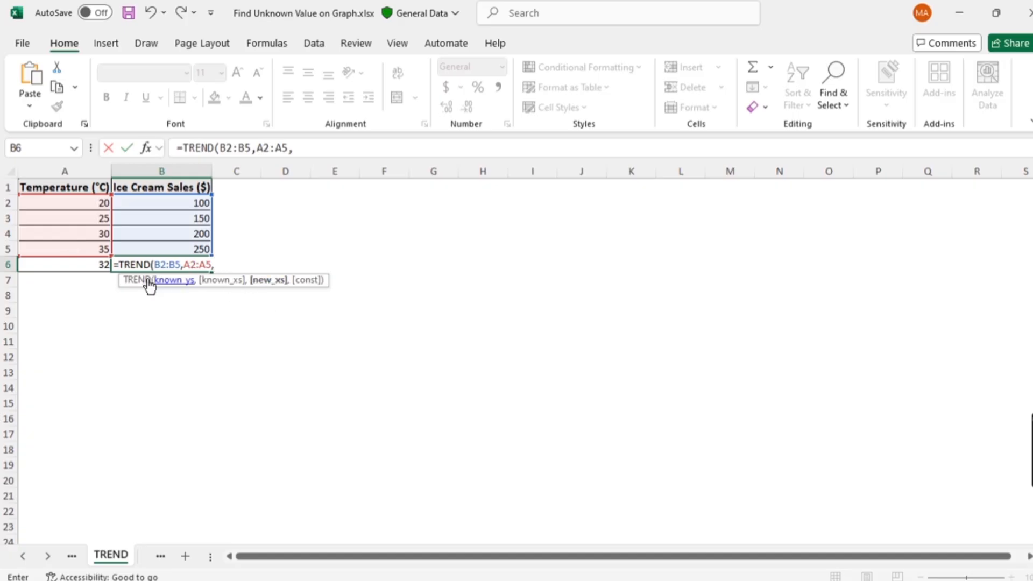
click(86, 266)
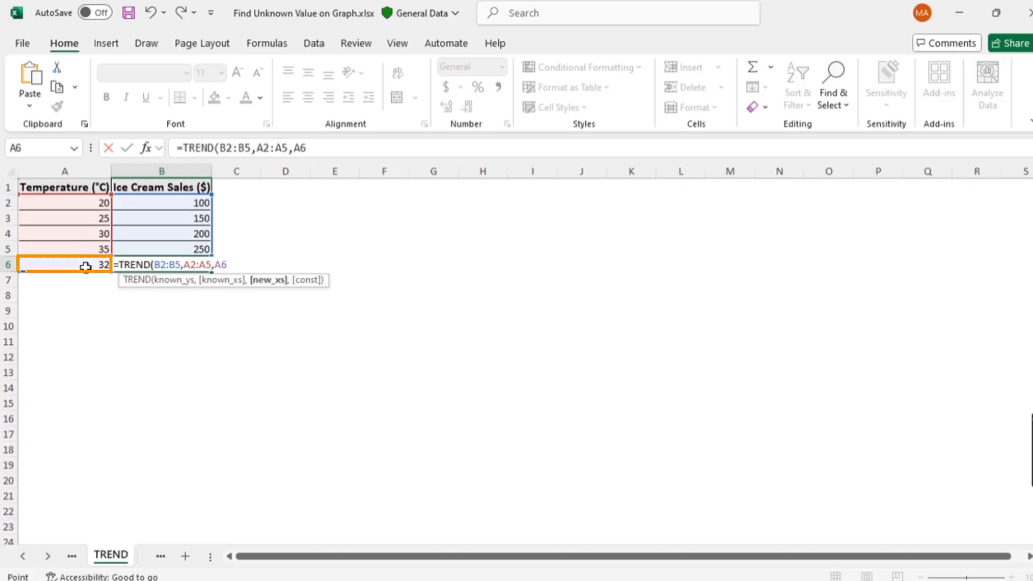
text())
key(Return)
click(64, 295)
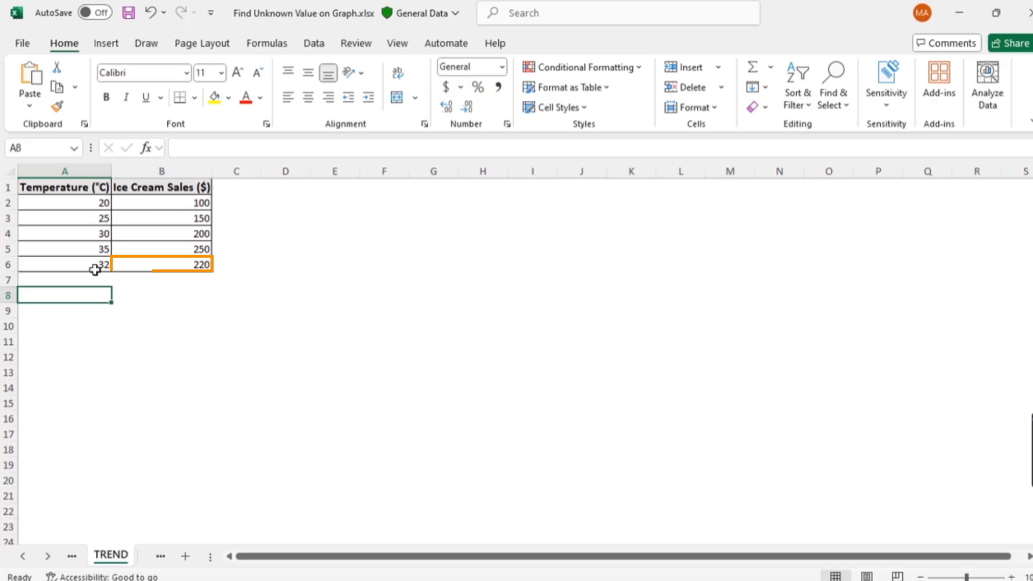
- Enter 32 as the new temperature in cell A6 of the FORECAST sheet
click(242, 356)
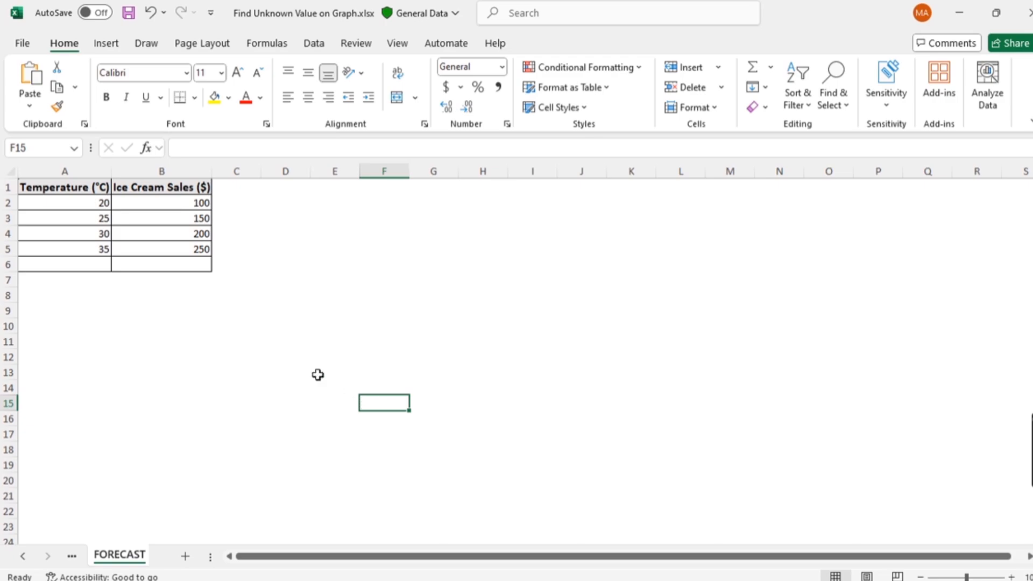
click(82, 265)
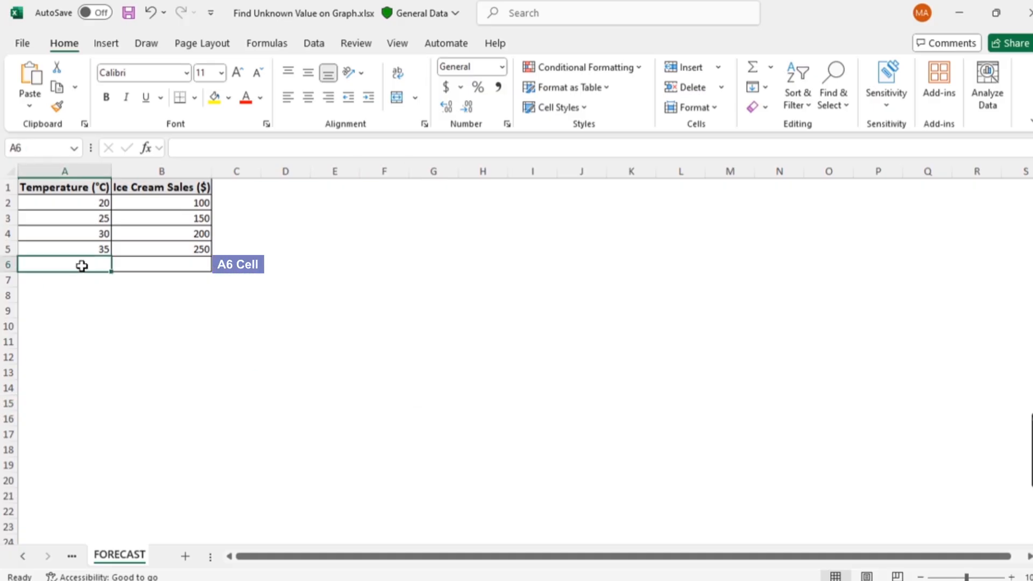
text(32)
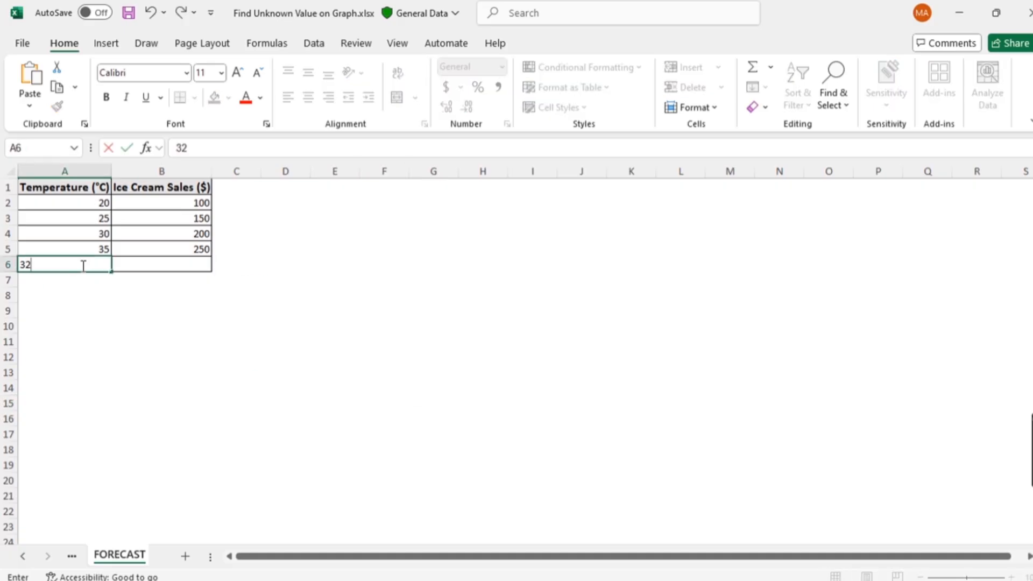
key(Return)
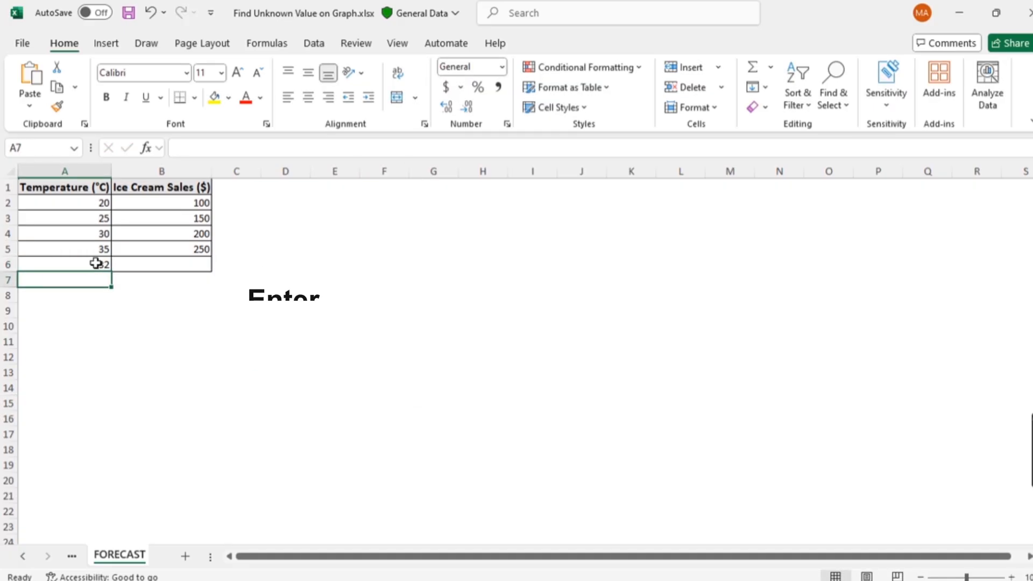
- Predict the ice cream sales in B6 with the formula =FORECAST(A6,B2:B5,A2:A5)
click(123, 265)
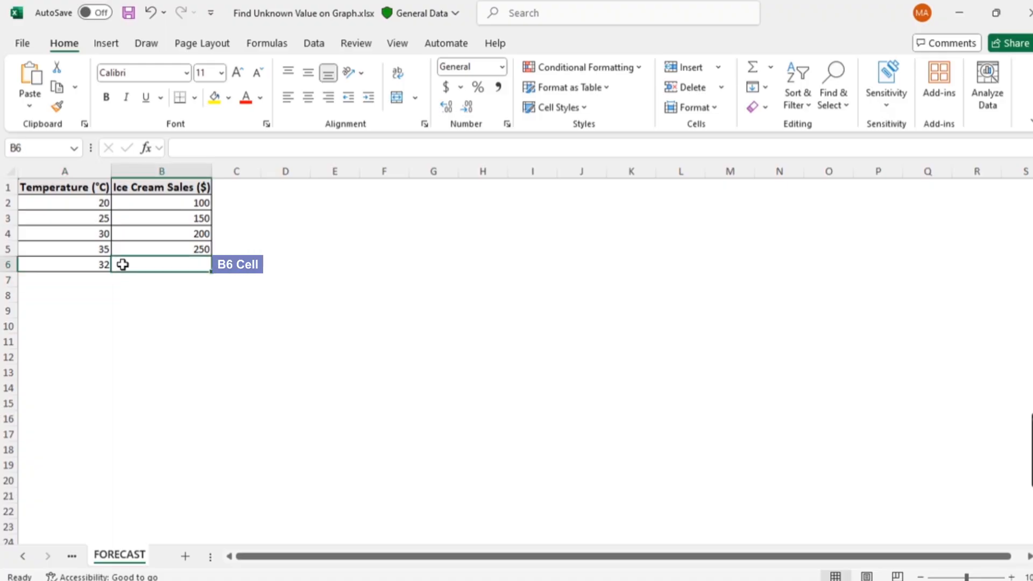
text(=fore)
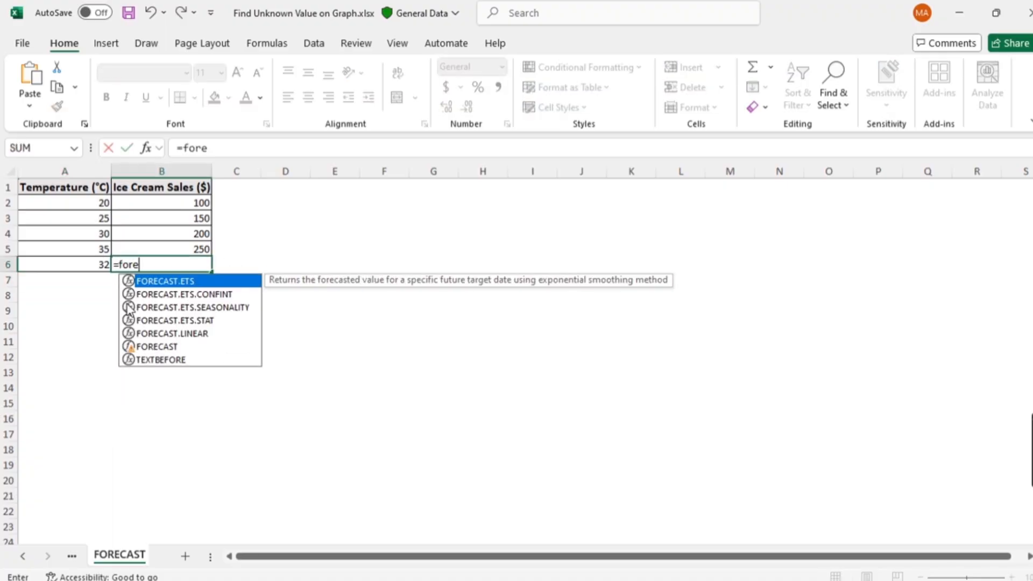
double_click(146, 346)
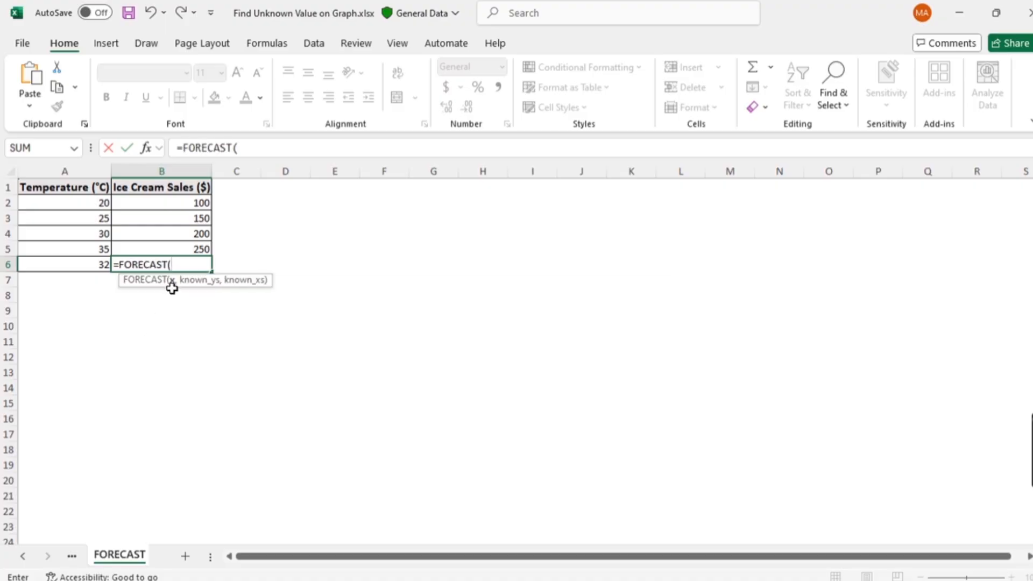
click(86, 264)
text(,)
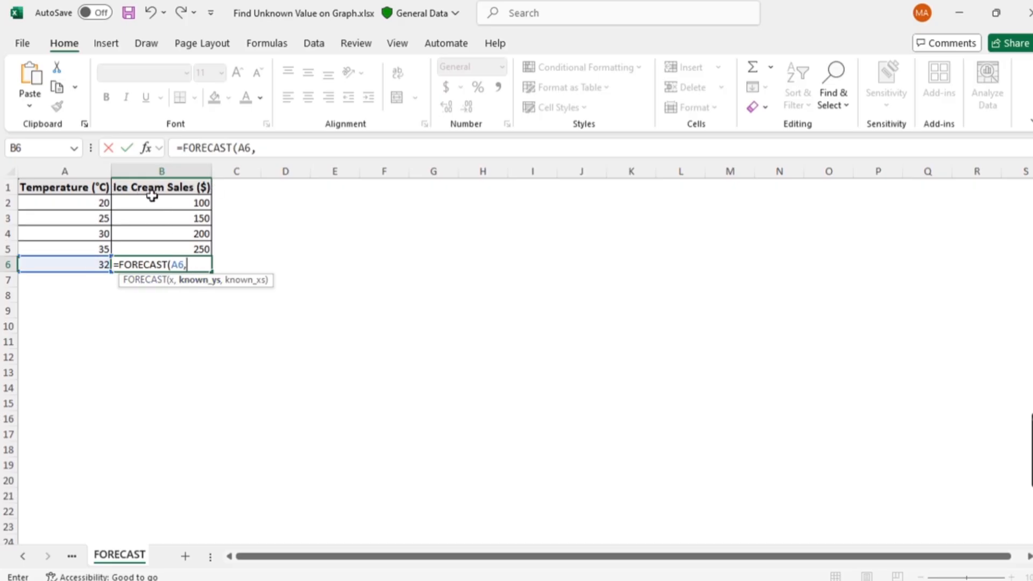
drag(150, 202, 160, 245)
text(,)
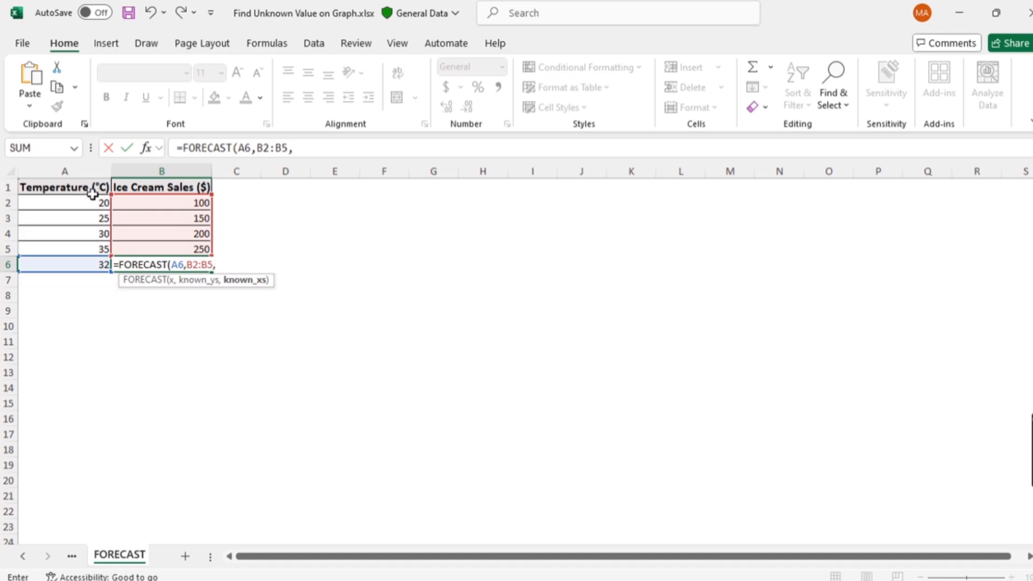
drag(56, 203, 62, 244)
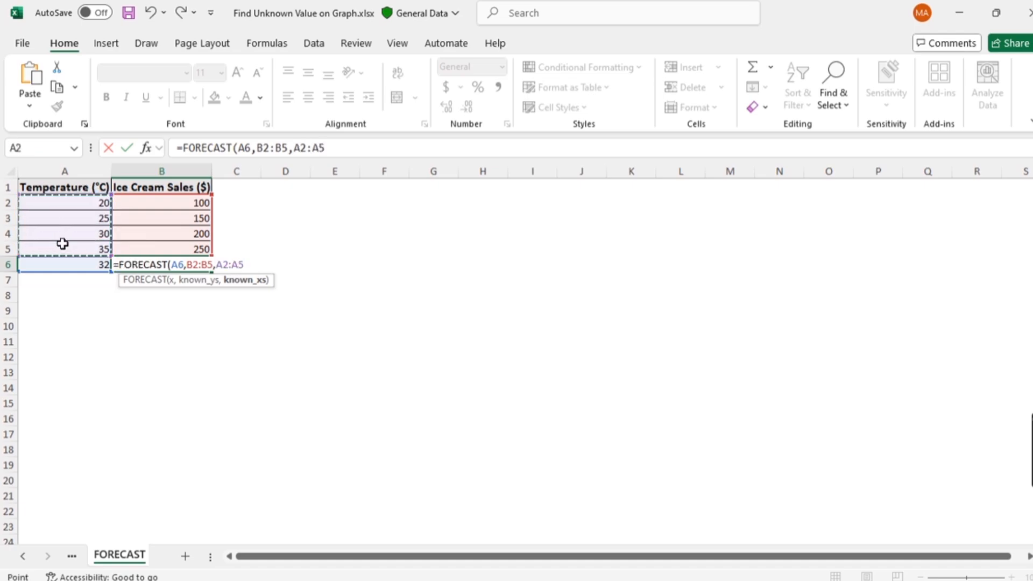
text())
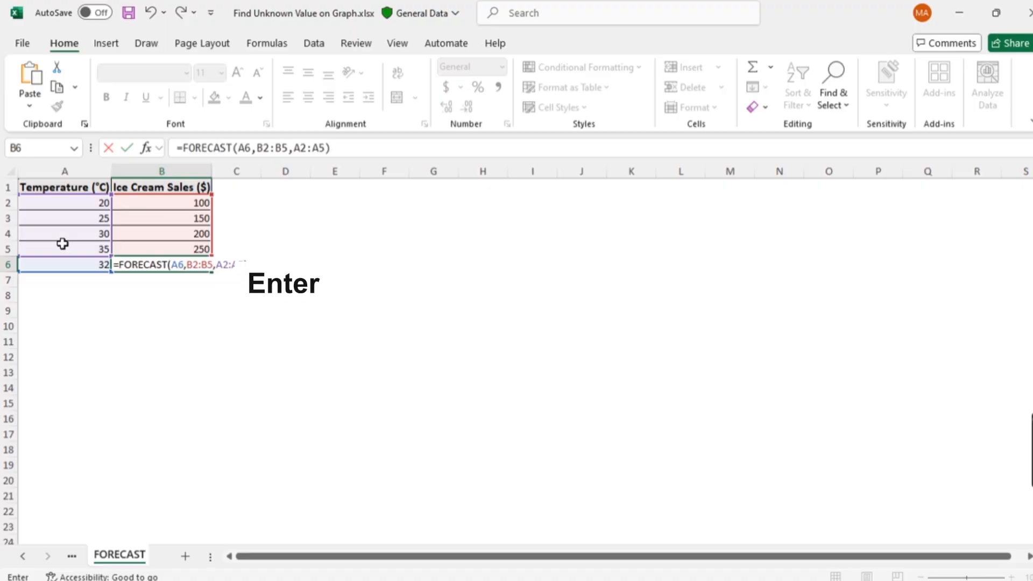
key(Return)
click(232, 296)
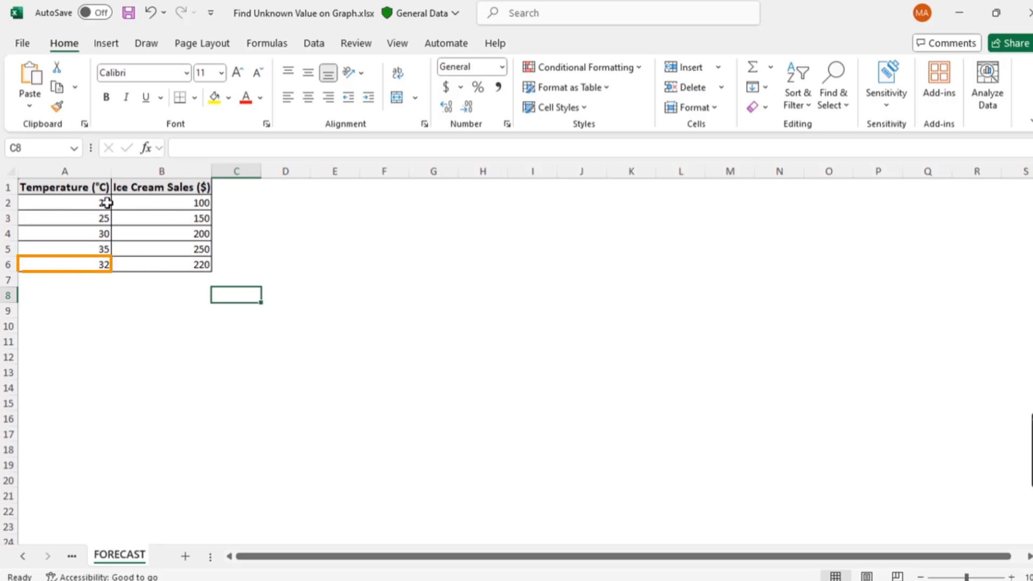
click(194, 380)
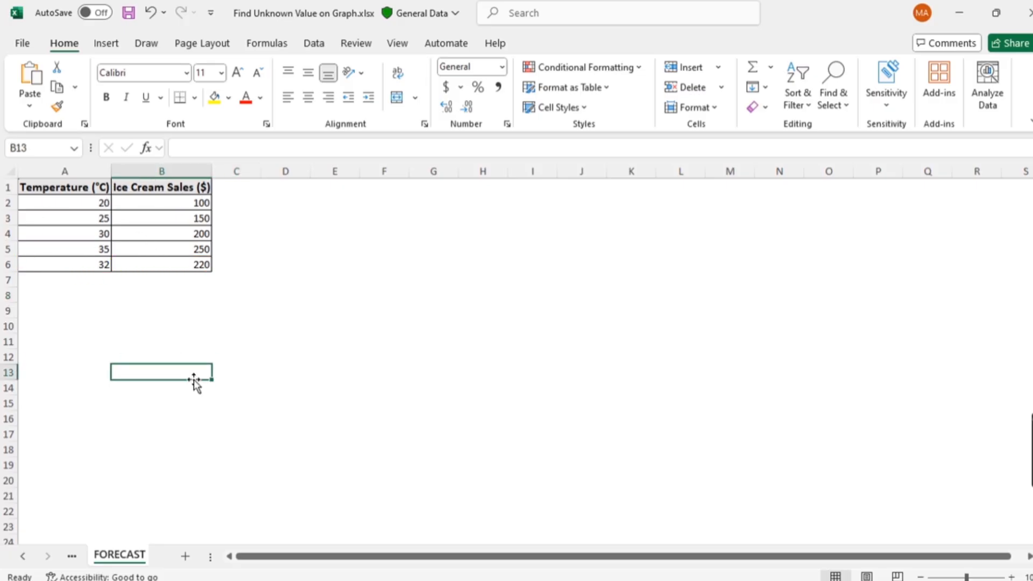